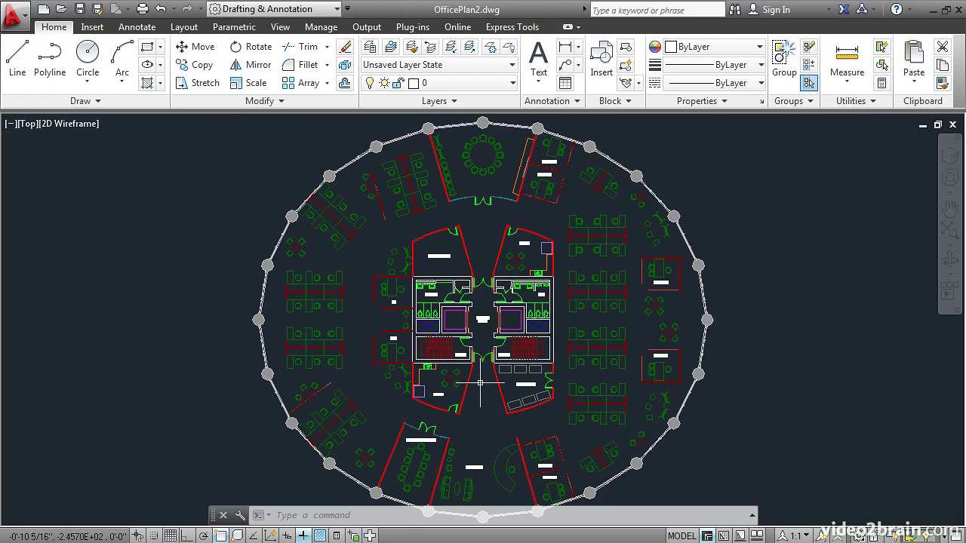
# Step: Review the Display settings in the Options dialog, including arc and circle smoothness, and close it without making changes
pyautogui.scroll(2, 478, 302)
pyautogui.scroll(7, 477, 302)
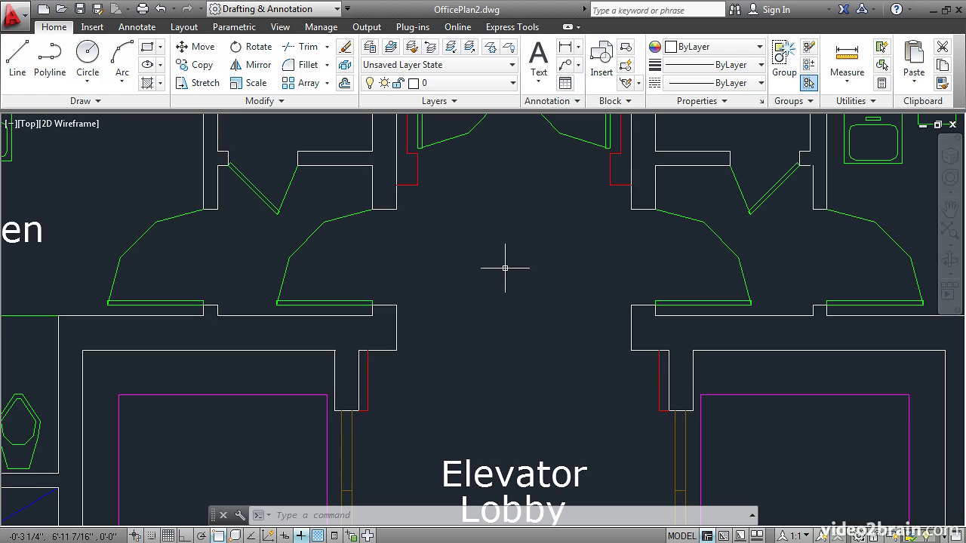
pyautogui.write('OP')
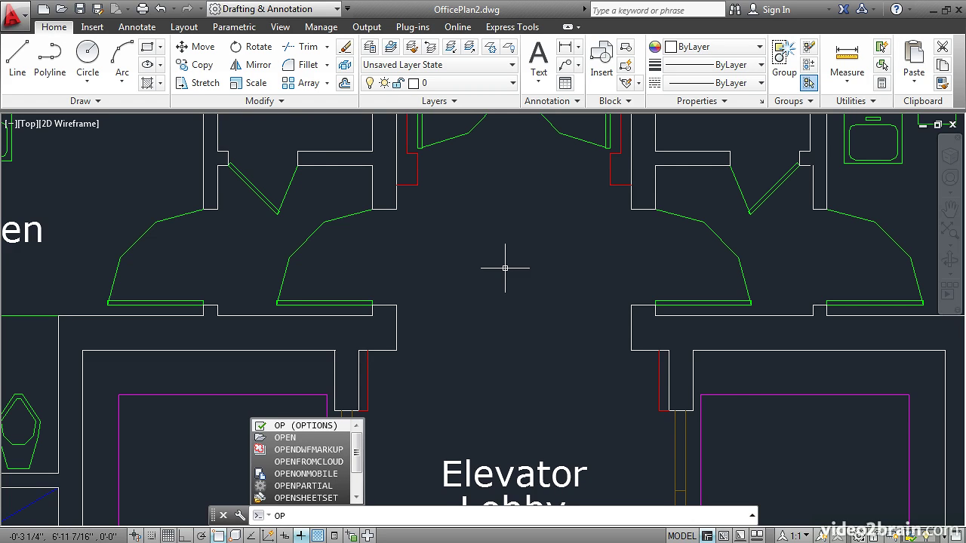
pyautogui.press('Return')
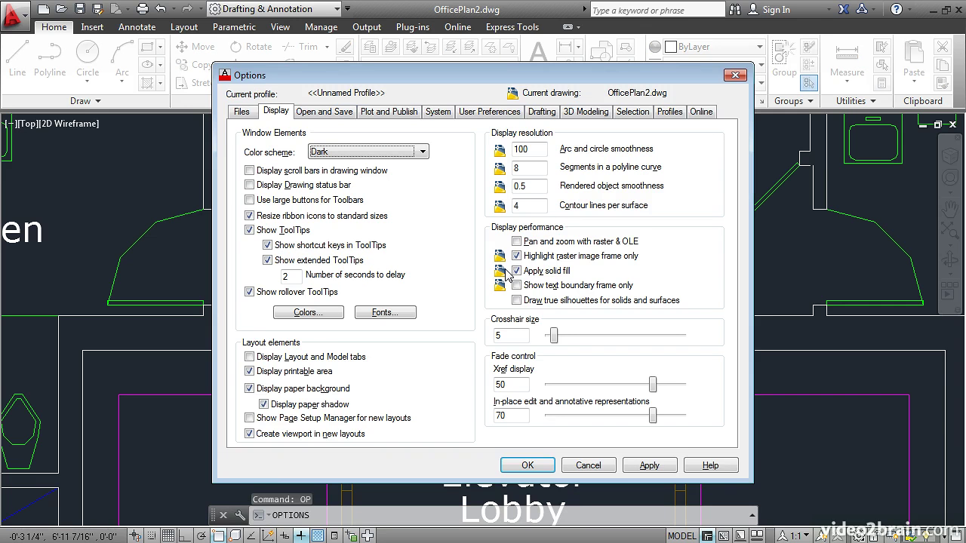
pyautogui.click(330, 113)
pyautogui.click(392, 119)
pyautogui.click(273, 121)
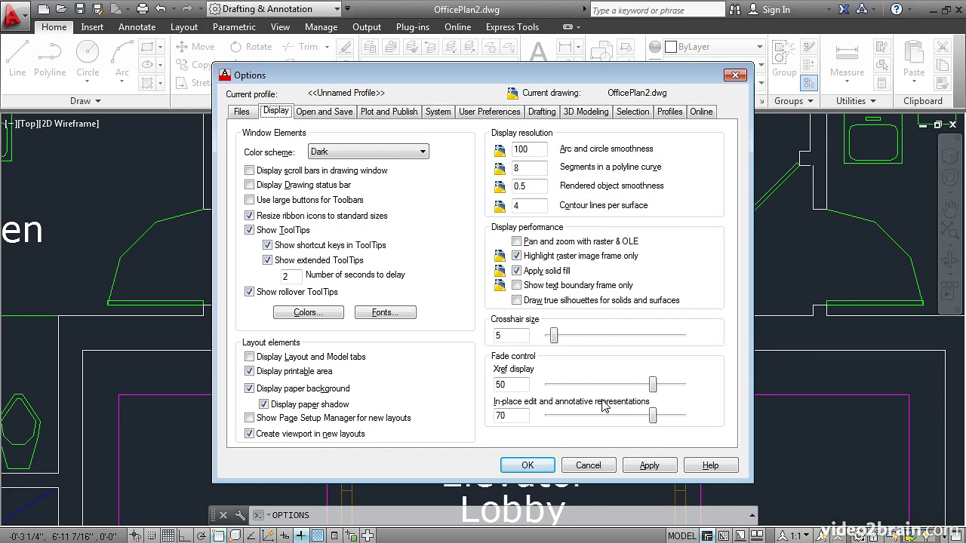
pyautogui.click(595, 467)
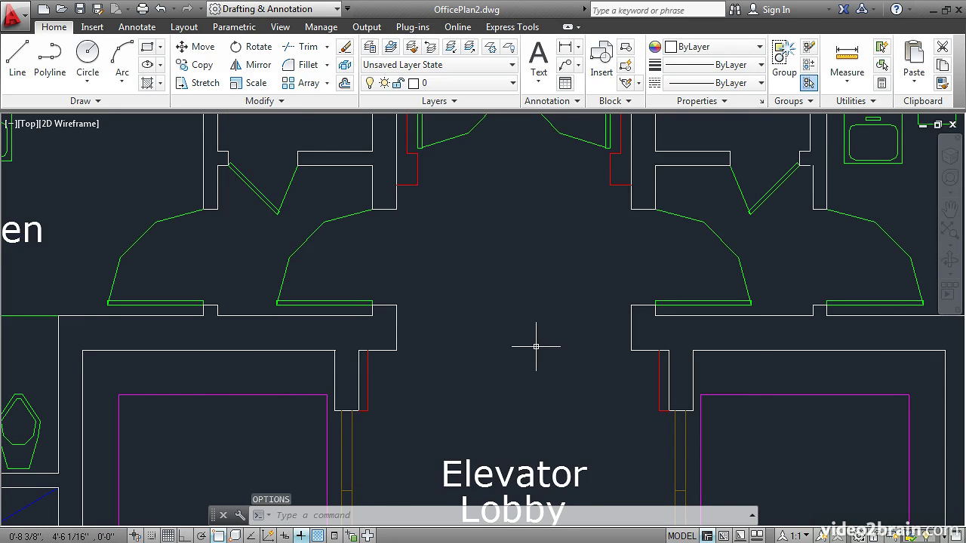
# Step: Run VIEWRES, accept fast zooms, and set the circle zoom percent to 1000
pyautogui.write('VIew')
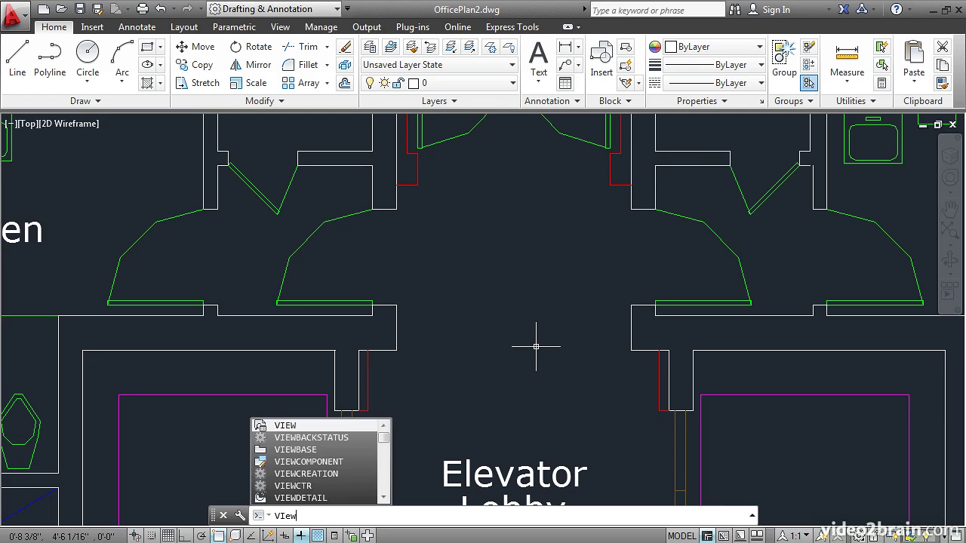
pyautogui.write('res')
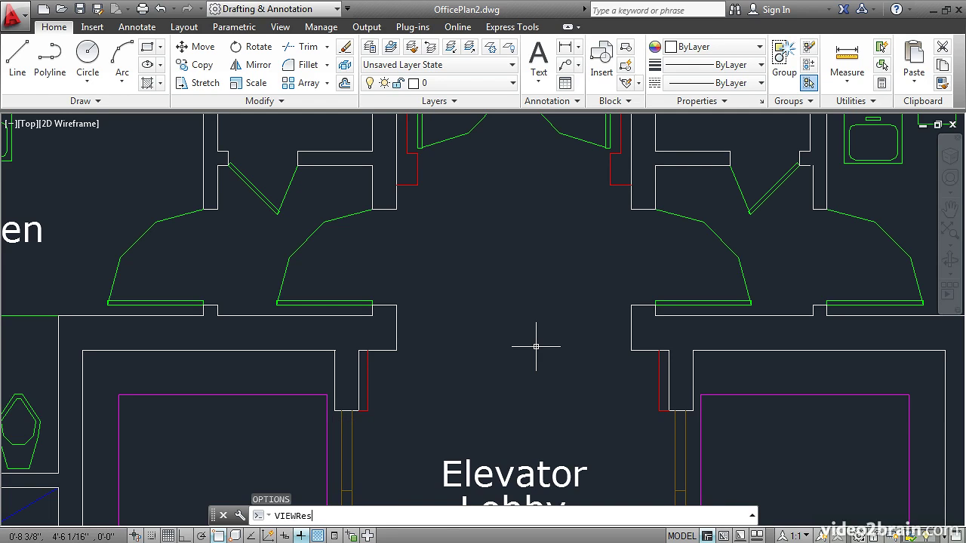
pyautogui.press('Return')
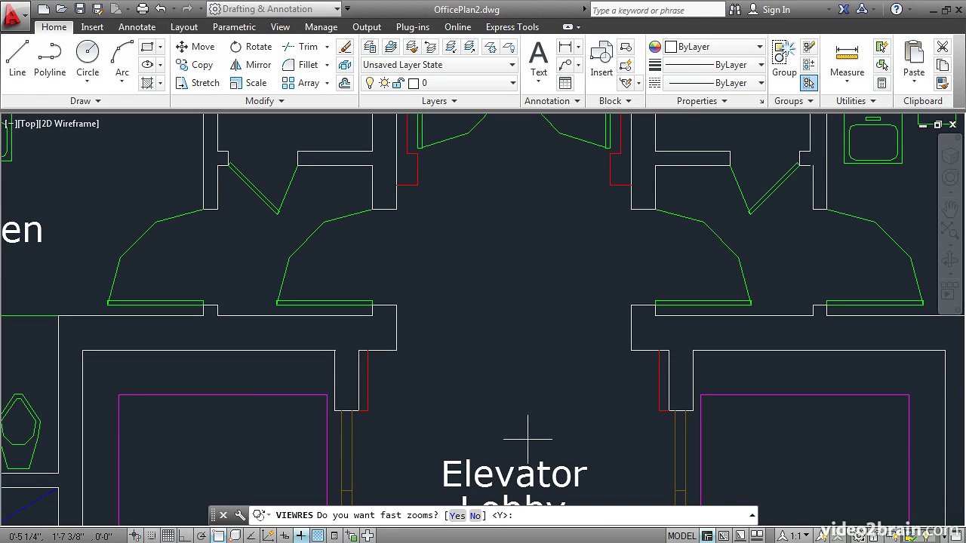
pyautogui.press('Return')
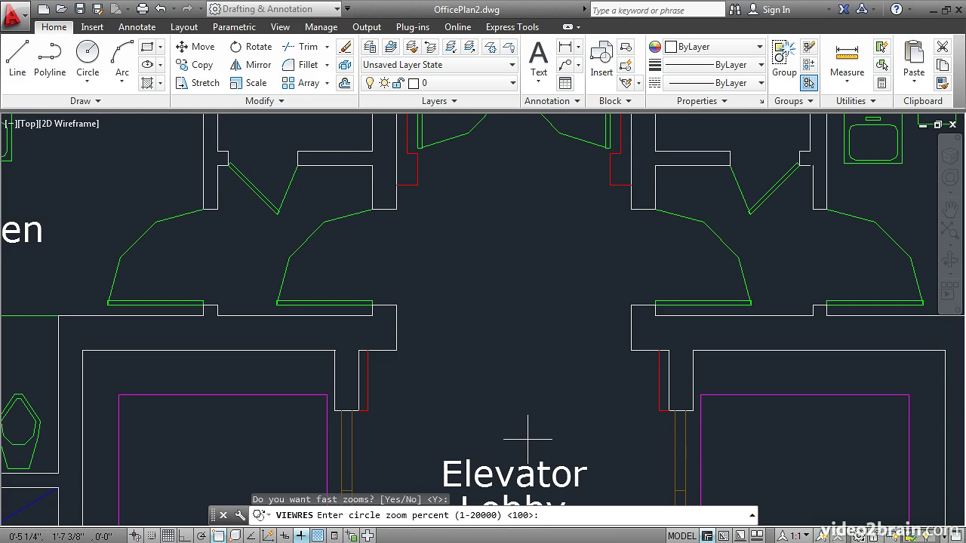
pyautogui.write('1000')
pyautogui.press('Return')
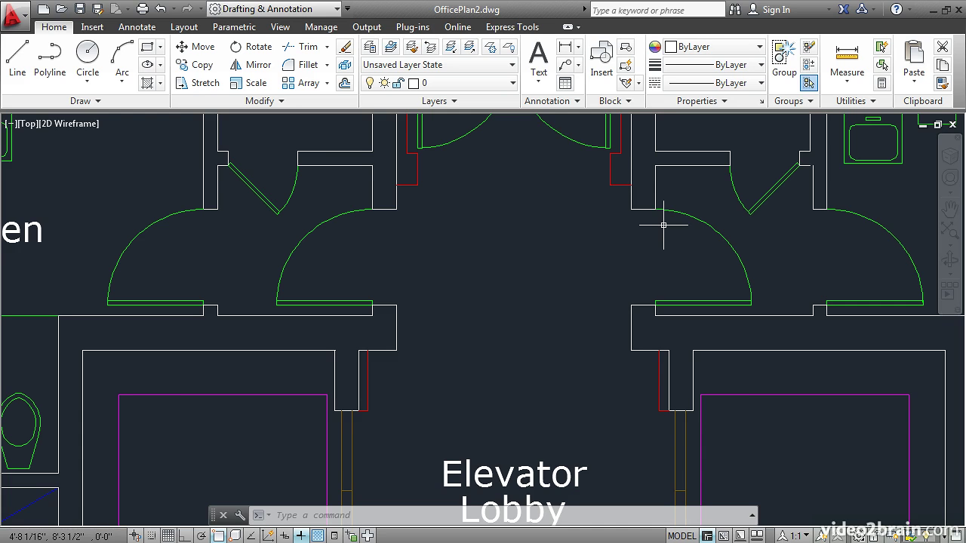
# Step: Check the arc and circle smoothness value in the Options dialog and close it without changes
pyautogui.write('OP')
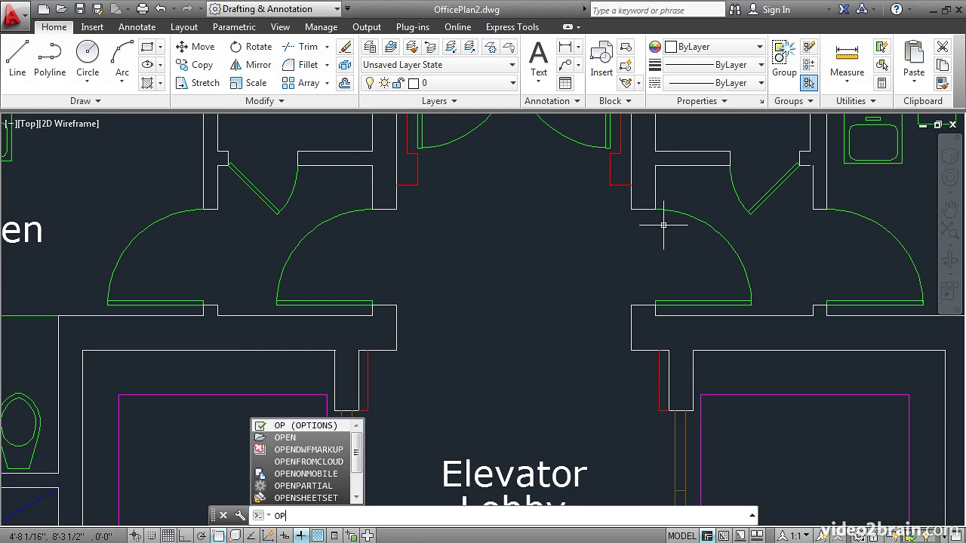
pyautogui.press('Return')
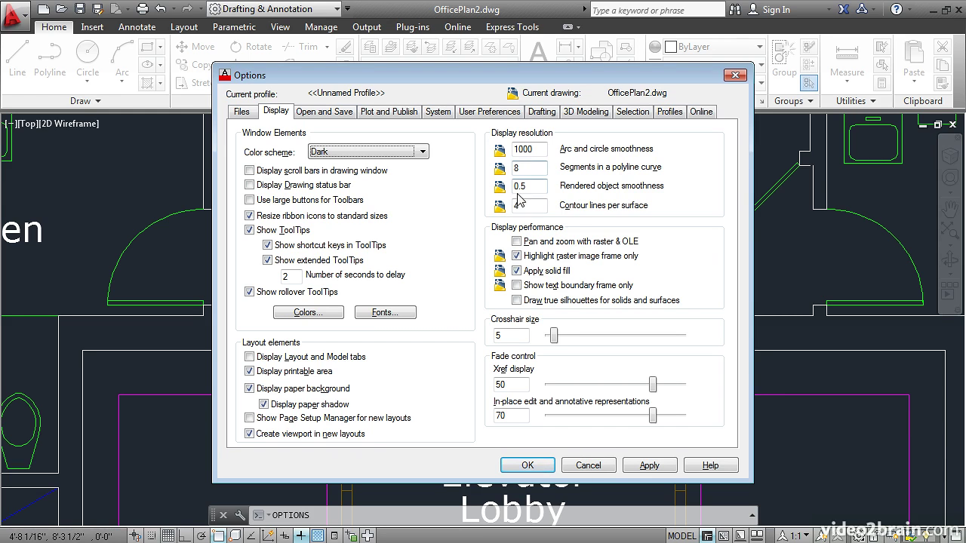
pyautogui.click(582, 465)
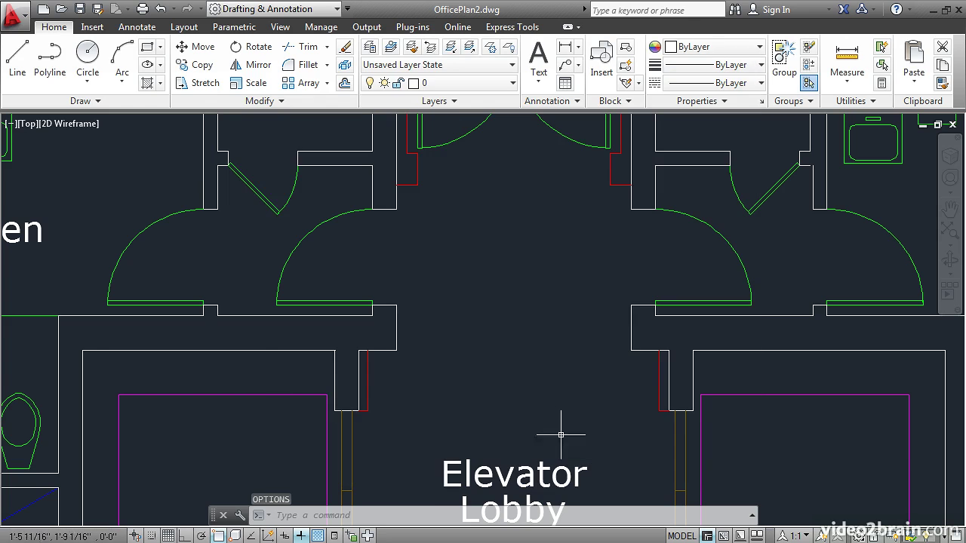
# Step: Draw a three-segment zigzag line in the open corridor between the door swings, above the Elevator Lobby label
pyautogui.click(18, 56)
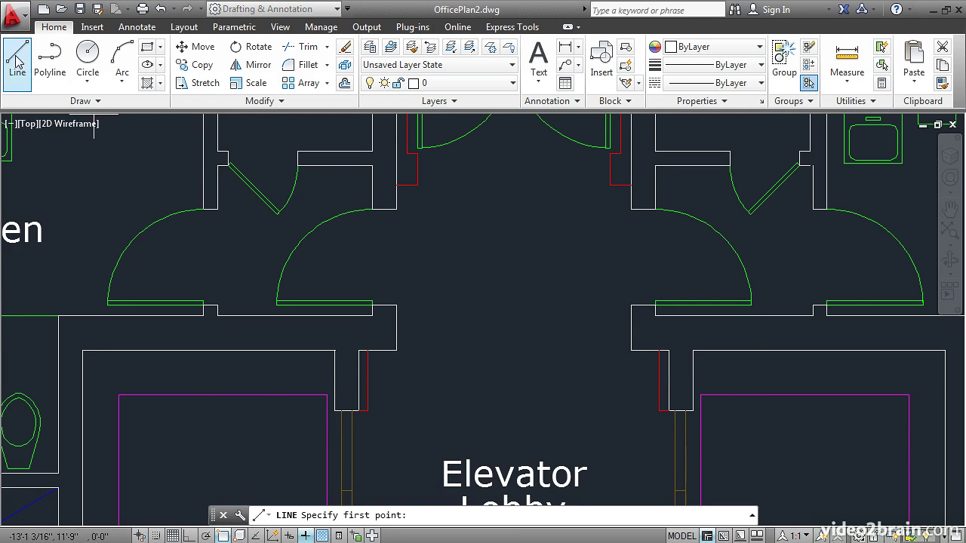
pyautogui.click(421, 252)
pyautogui.click(462, 204)
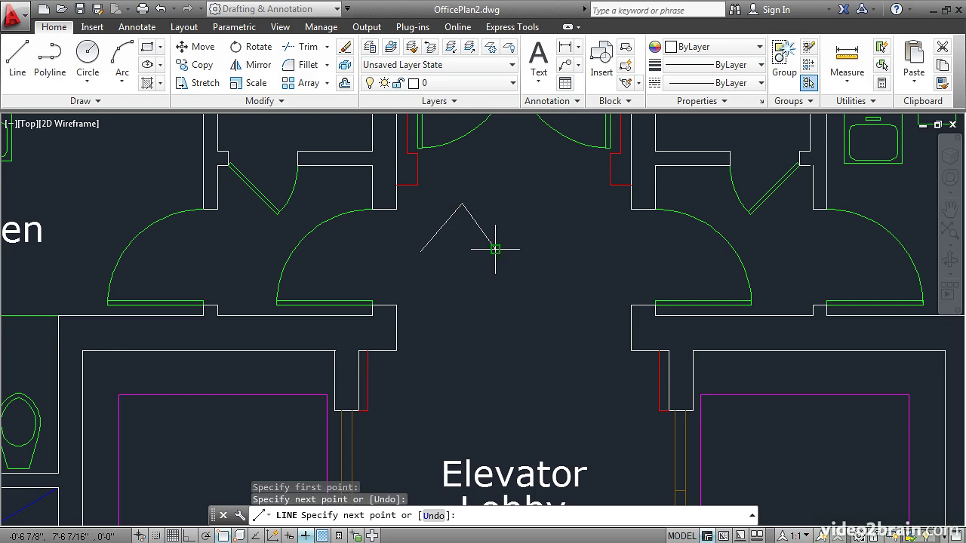
pyautogui.click(496, 249)
pyautogui.rightClick(547, 219)
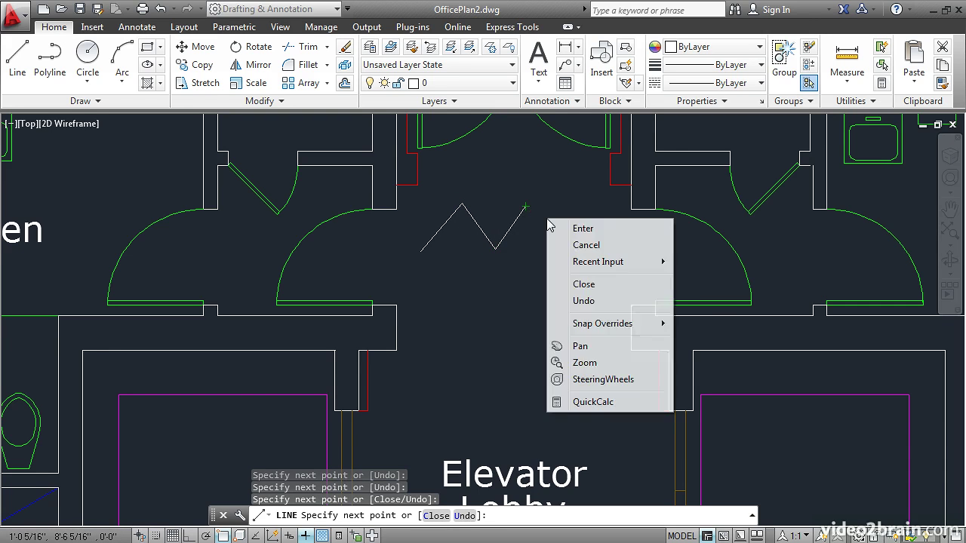
pyautogui.click(591, 233)
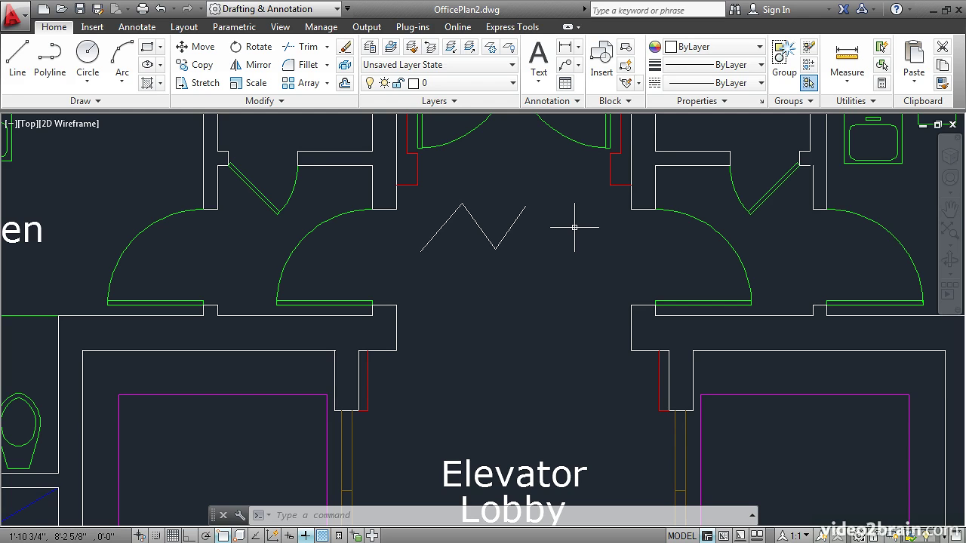
# Step: Turn on time-sensitive right-click in the user preferences and apply the change
pyautogui.write('OP')
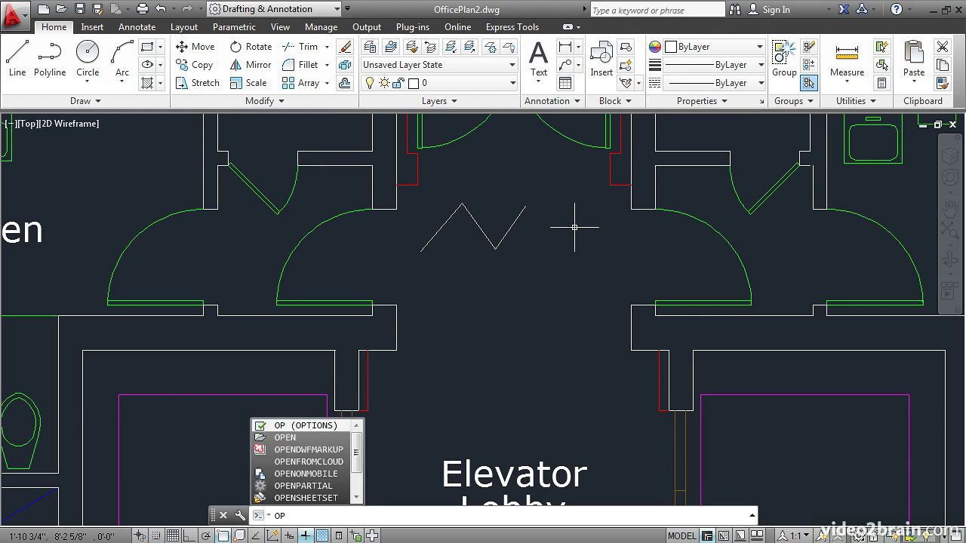
pyautogui.press('Return')
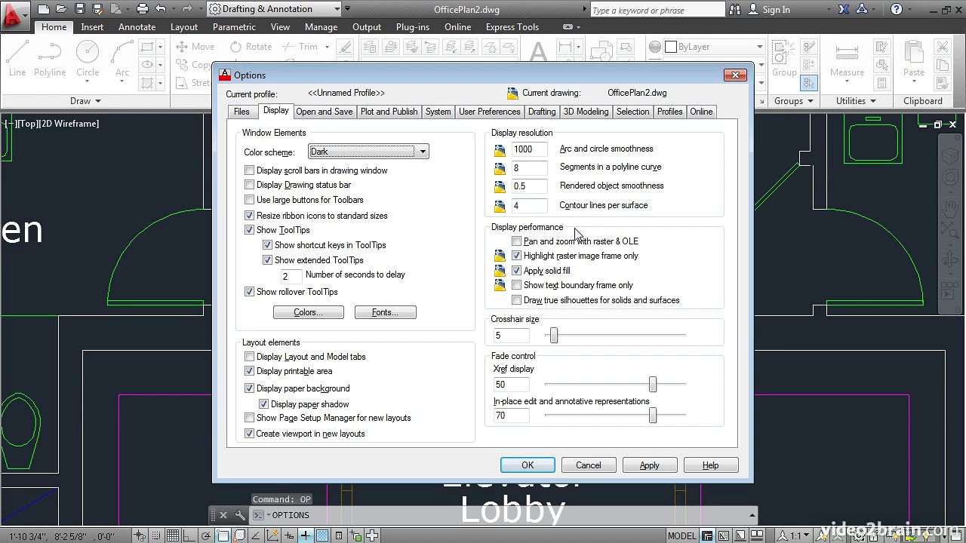
pyautogui.click(481, 113)
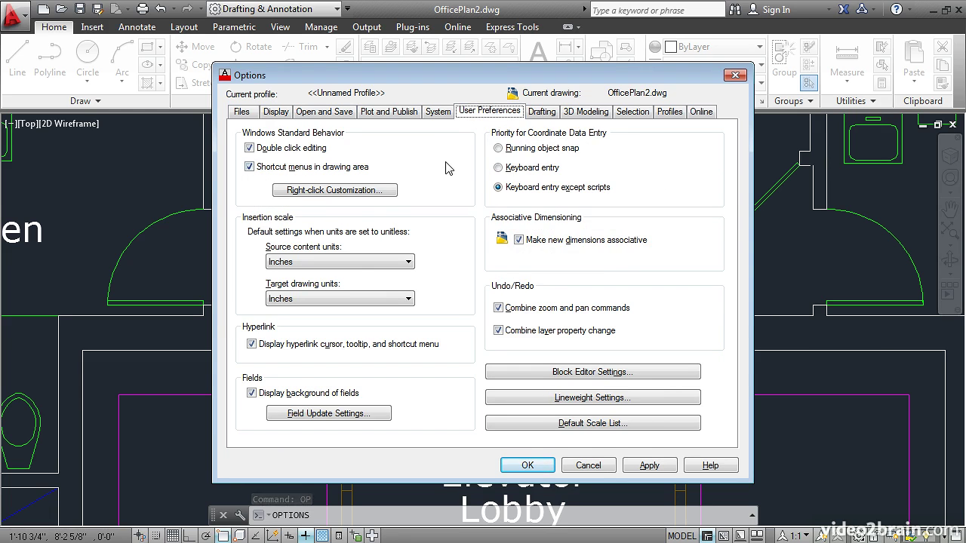
pyautogui.click(330, 193)
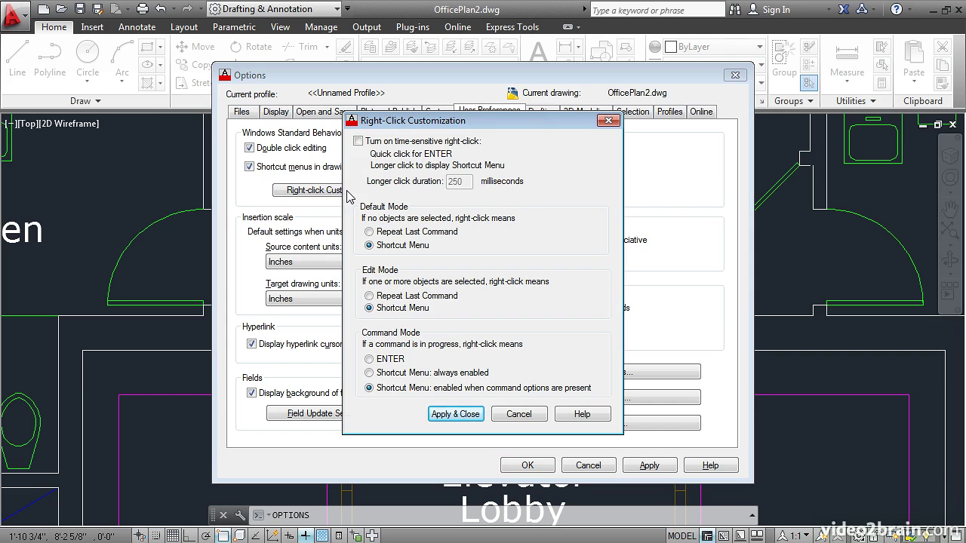
pyautogui.click(357, 141)
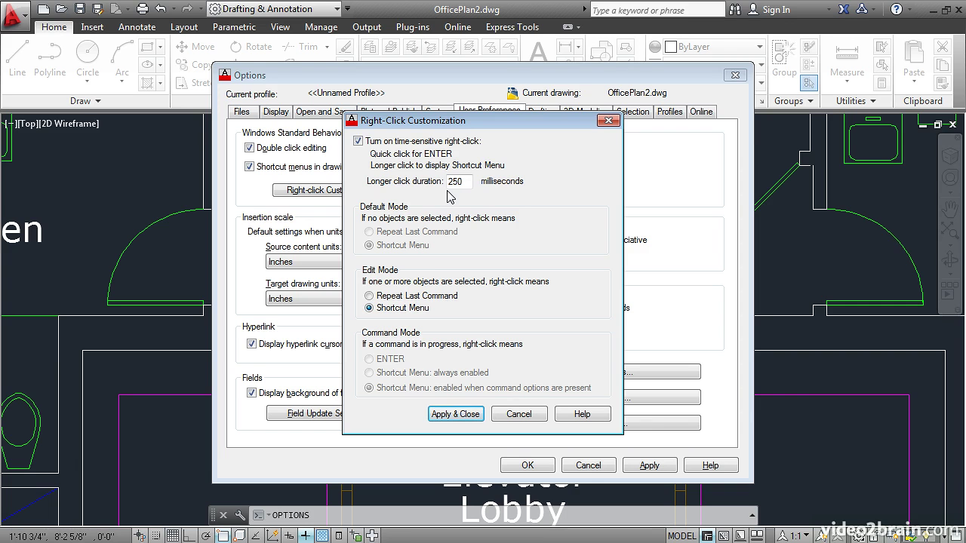
pyautogui.click(461, 416)
pyautogui.click(522, 463)
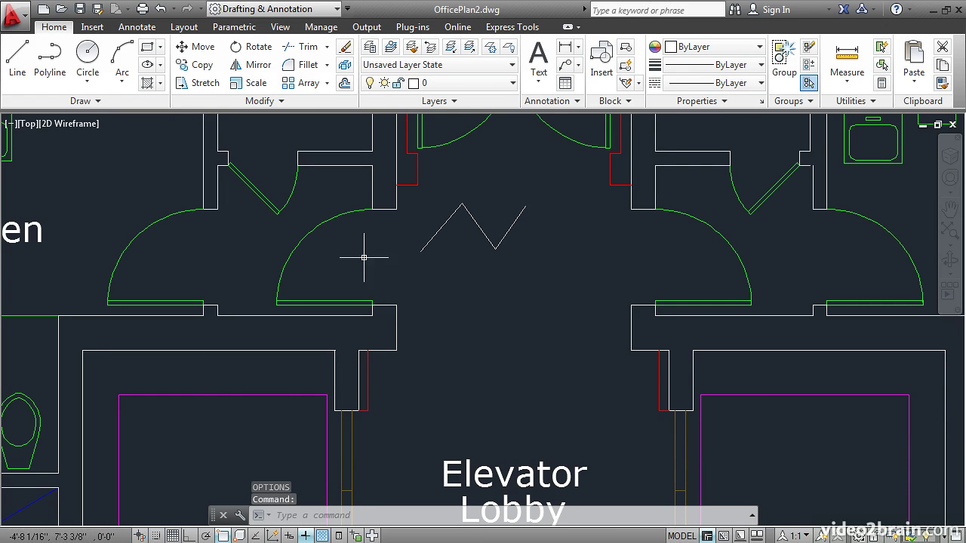
# Step: Draw a second three-segment zigzag line just below the first one
pyautogui.click(17, 59)
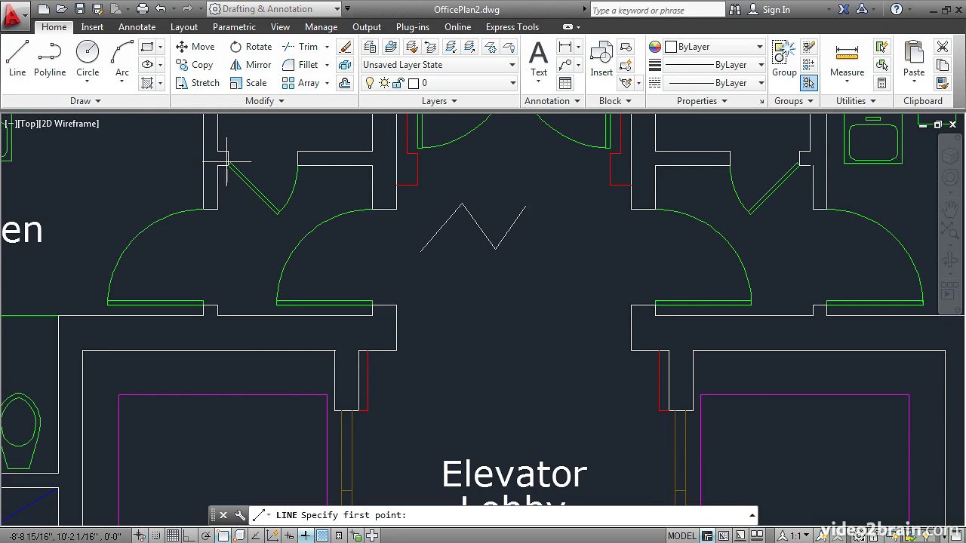
pyautogui.click(440, 302)
pyautogui.click(473, 259)
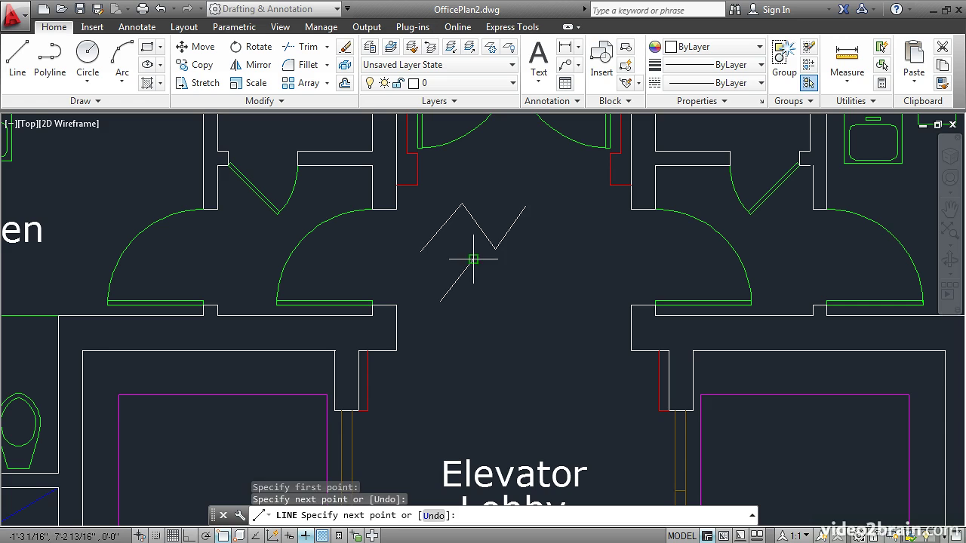
pyautogui.click(500, 294)
pyautogui.click(526, 273)
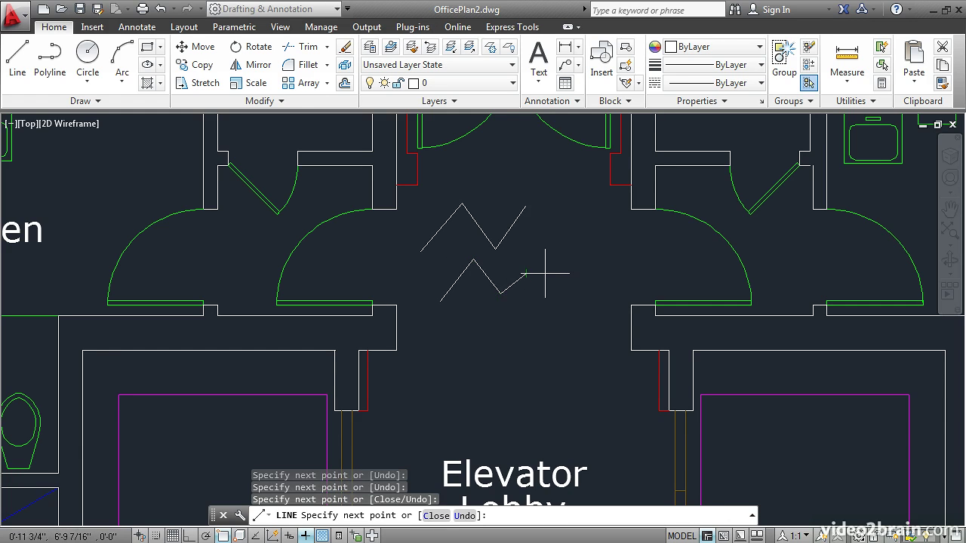
pyautogui.press('Return')
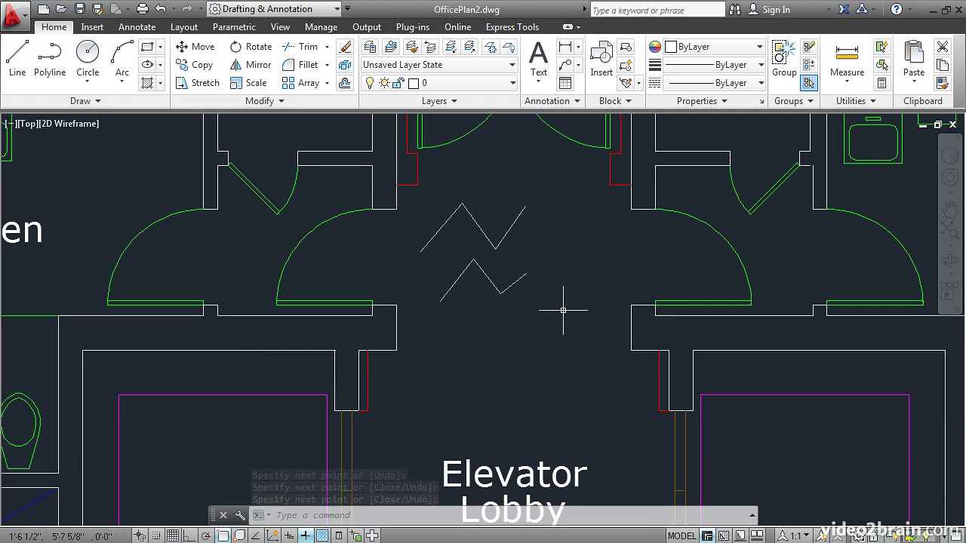
# Step: Repeat the Line command to draw a two-segment angle below the second zigzag
pyautogui.press('Return')
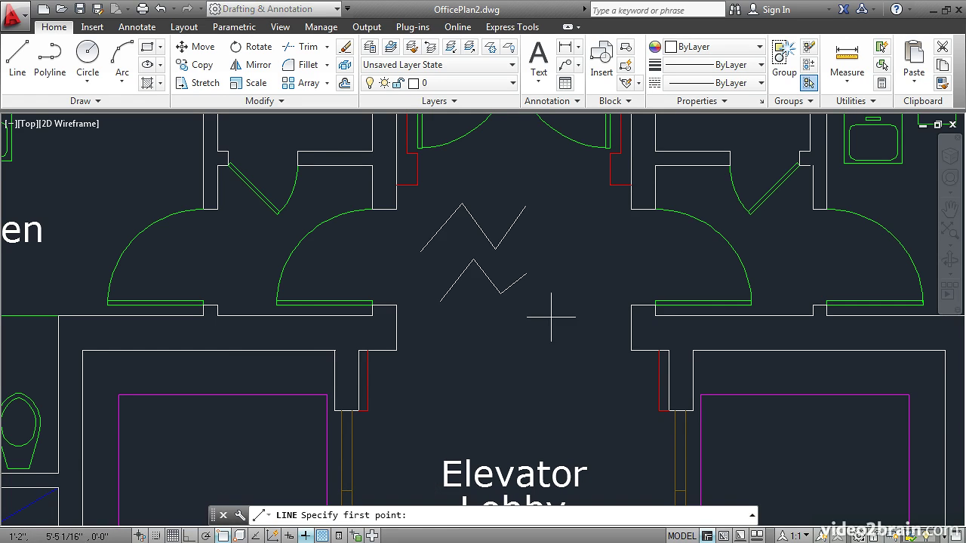
pyautogui.click(480, 317)
pyautogui.click(460, 365)
pyautogui.click(504, 354)
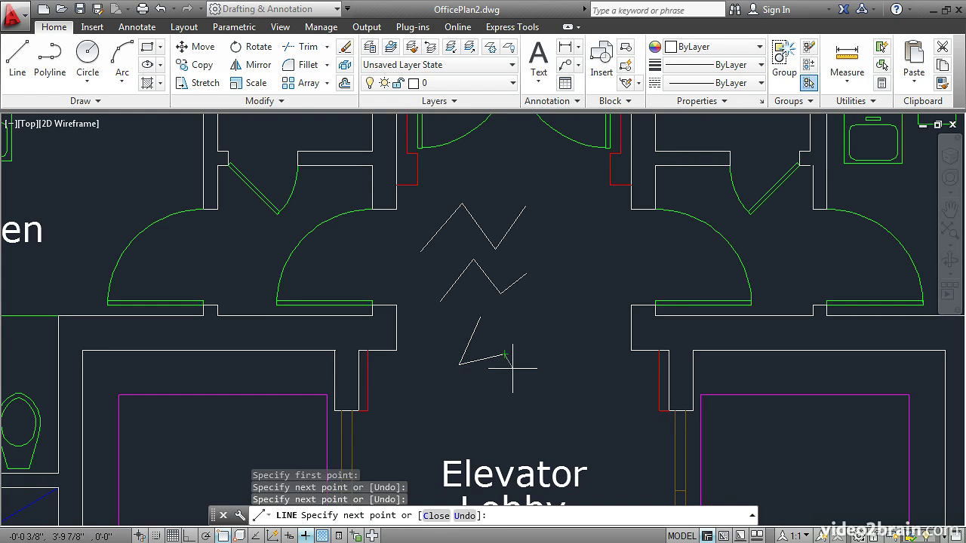
pyautogui.press('Return')
# Step: Repeat the Line command to draw a three-segment open shape to the right of the two-segment angle
pyautogui.press('Return')
pyautogui.click(522, 328)
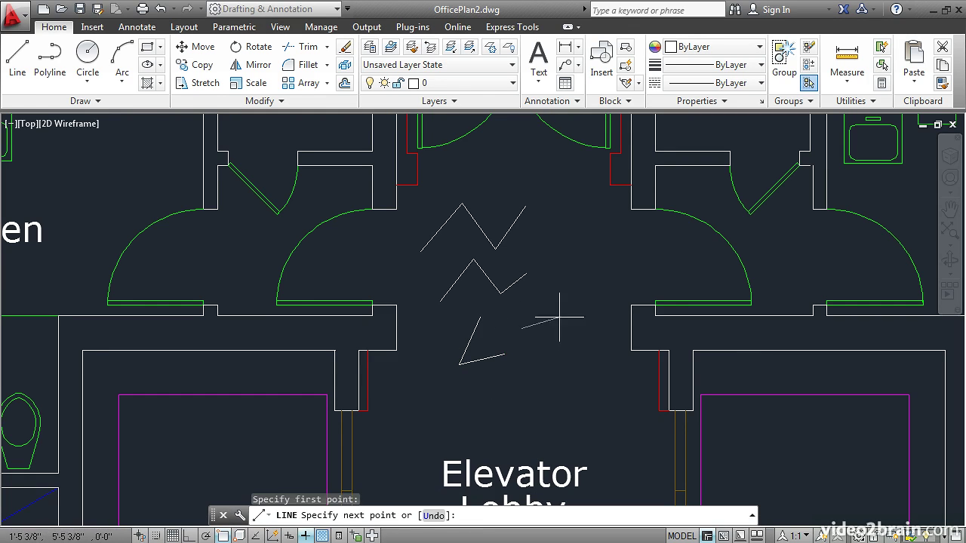
pyautogui.click(567, 312)
pyautogui.click(579, 344)
pyautogui.click(547, 356)
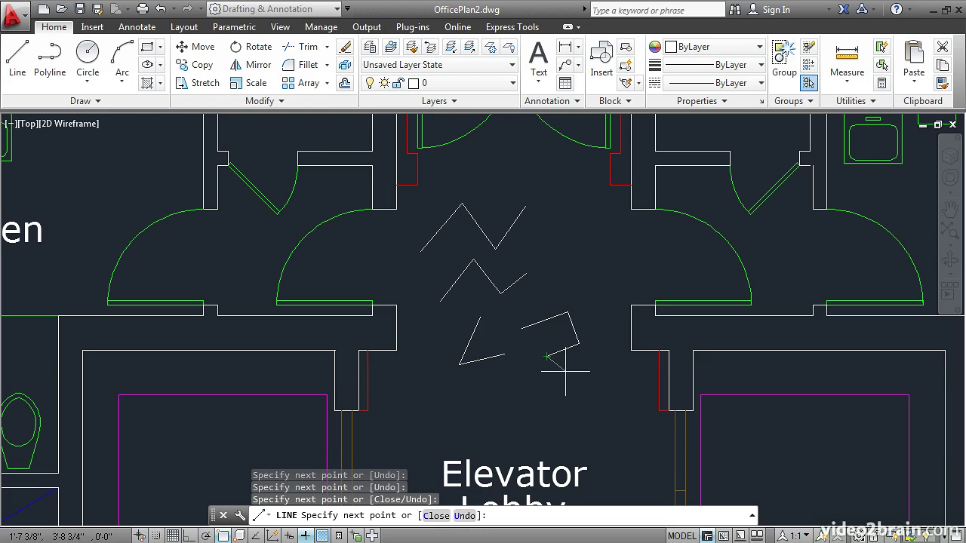
pyautogui.press('Return')
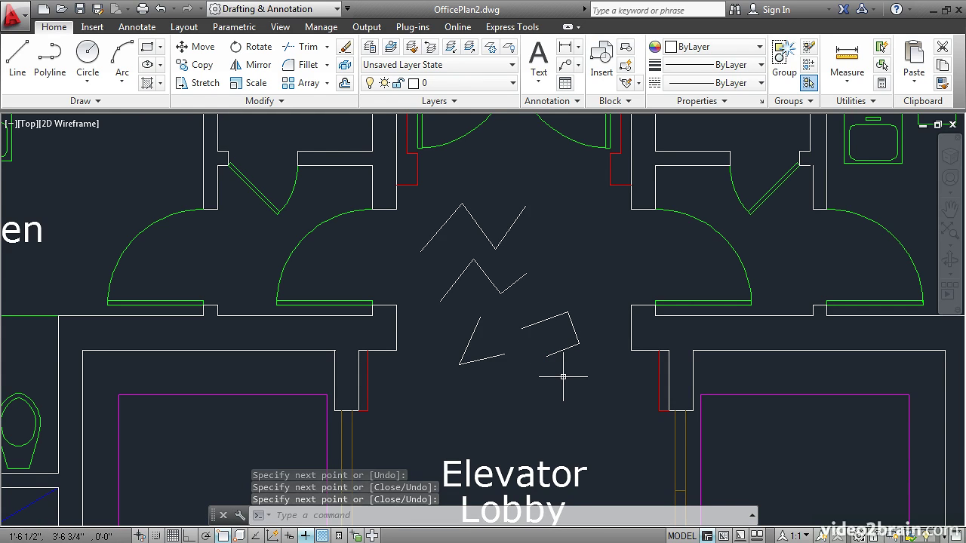
# Step: Draw a short single diagonal line below the two-segment angle, ending the command through its shortcut menu's Enter option
pyautogui.press('Return')
pyautogui.click(476, 407)
pyautogui.click(501, 374)
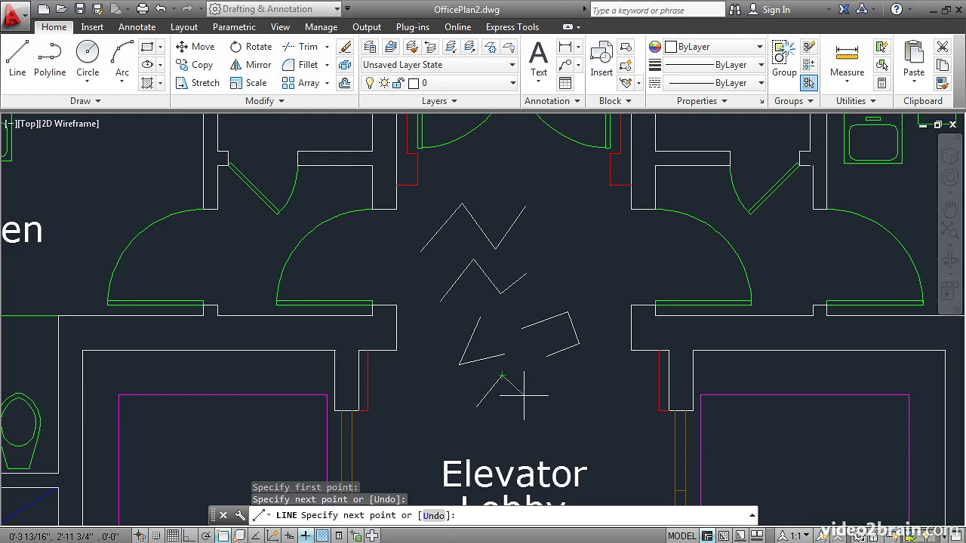
pyautogui.rightClick(524, 394)
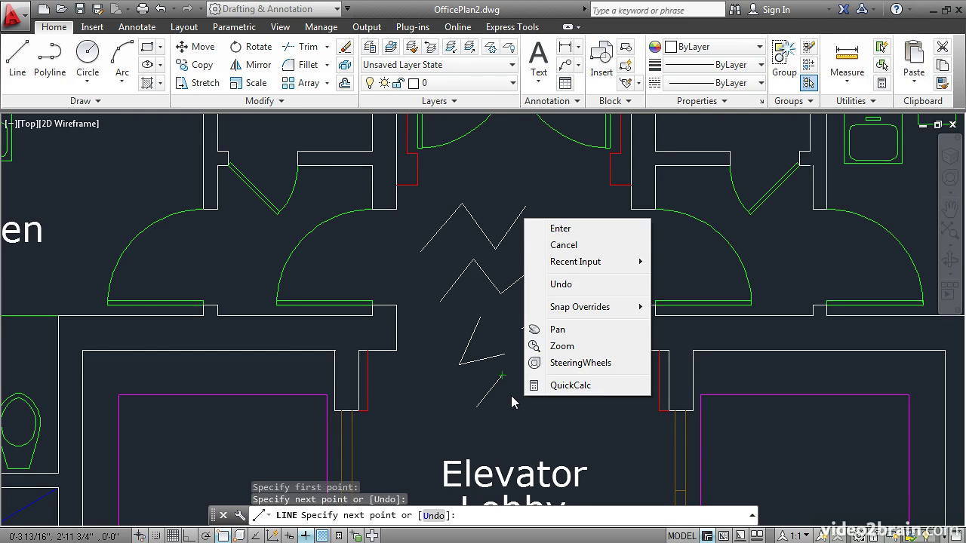
pyautogui.click(555, 231)
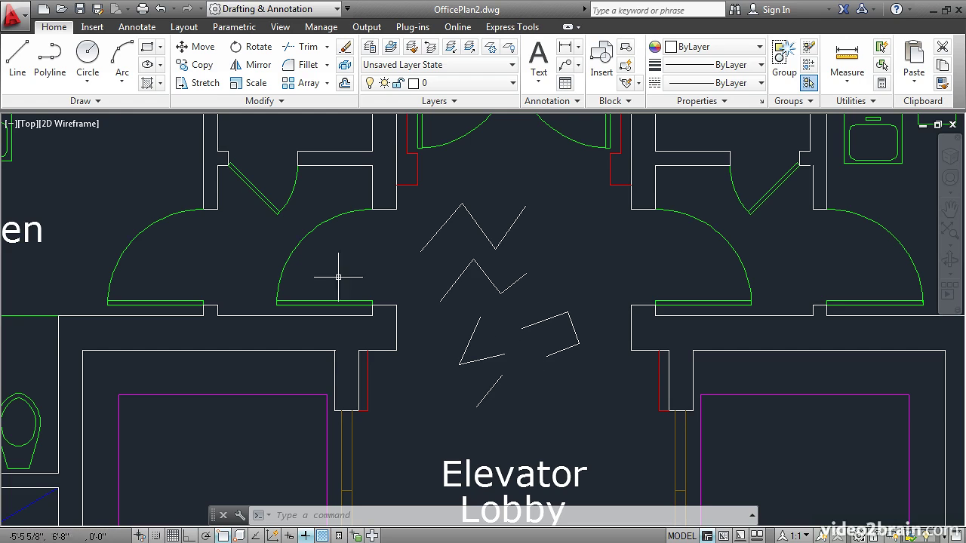
# Step: Save a copy of the drawing as OfficePlan2 in the My files folder and check that folder in Windows Explorer
pyautogui.click(98, 11)
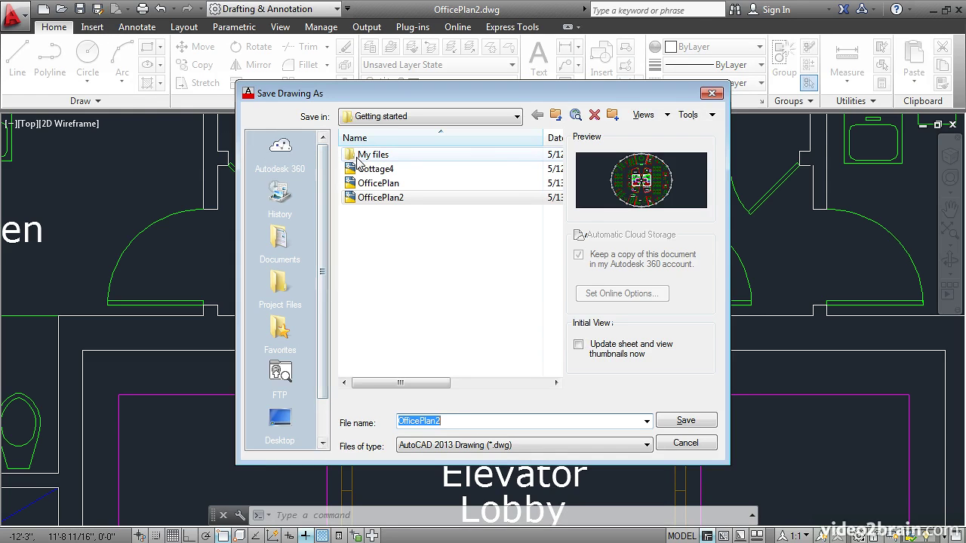
pyautogui.doubleClick(370, 157)
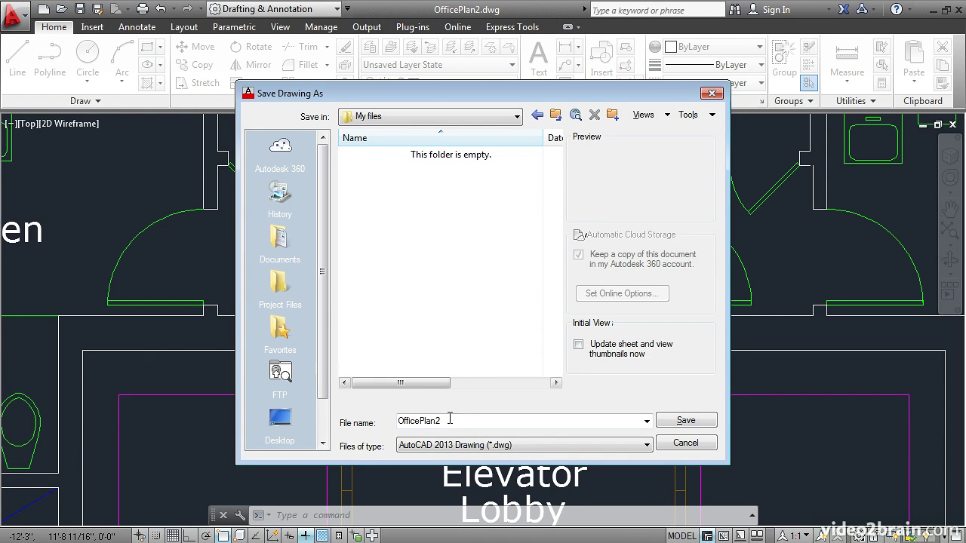
pyautogui.click(671, 425)
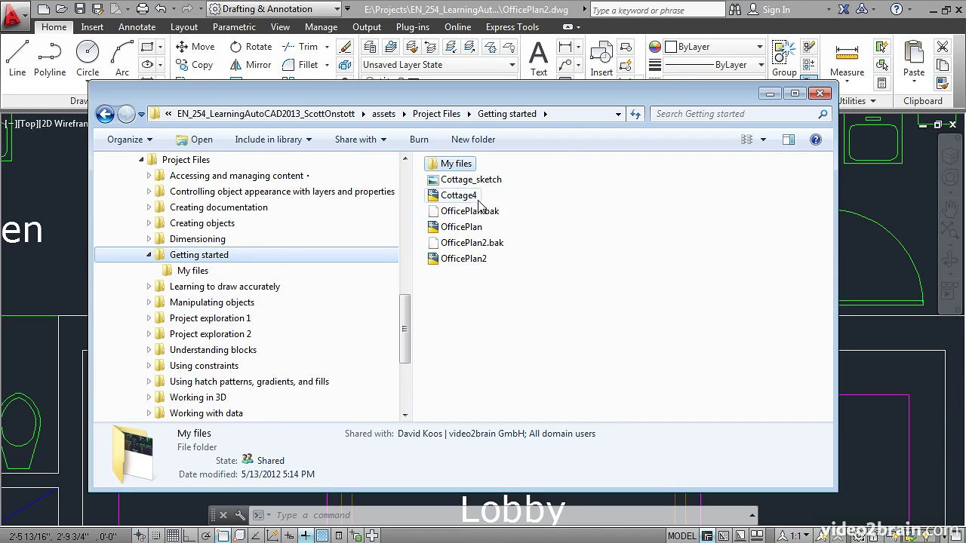
pyautogui.doubleClick(450, 164)
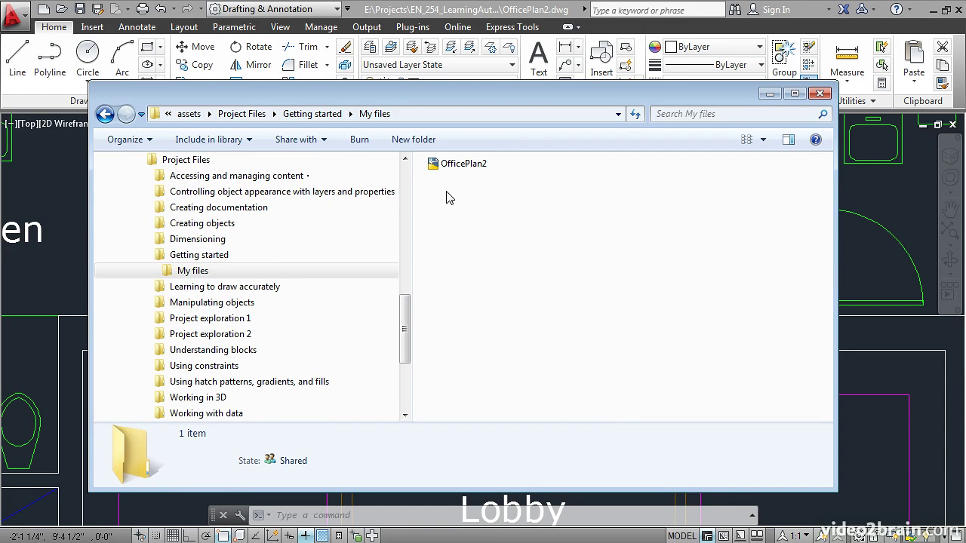
pyautogui.click(68, 192)
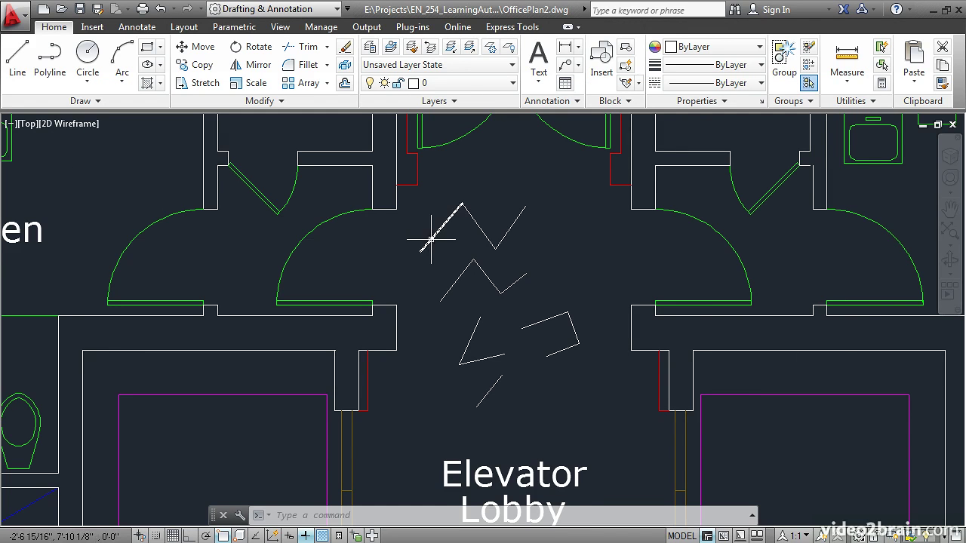
# Step: Draw a single steep diagonal line to the right of the first zigzag and save the drawing
pyautogui.click(17, 59)
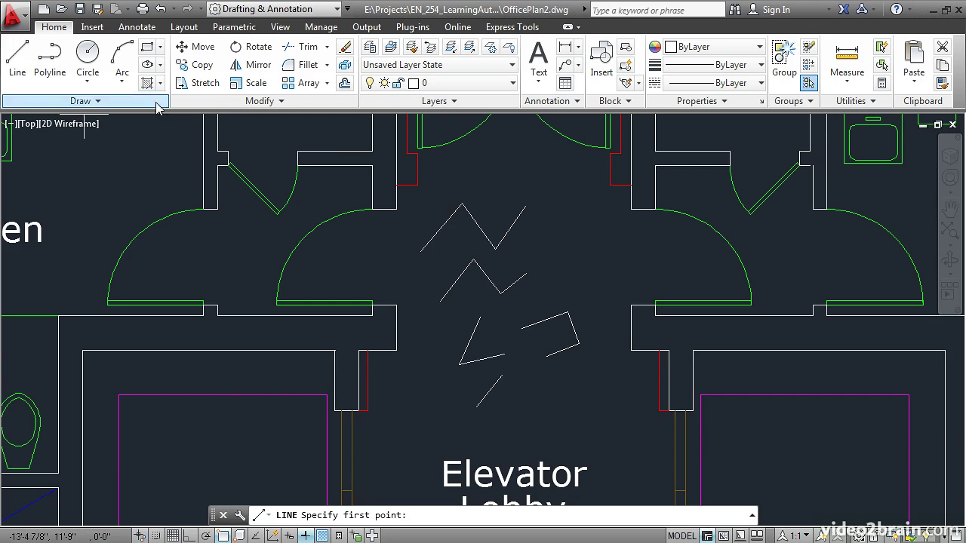
pyautogui.click(569, 221)
pyautogui.click(582, 248)
pyautogui.press('Return')
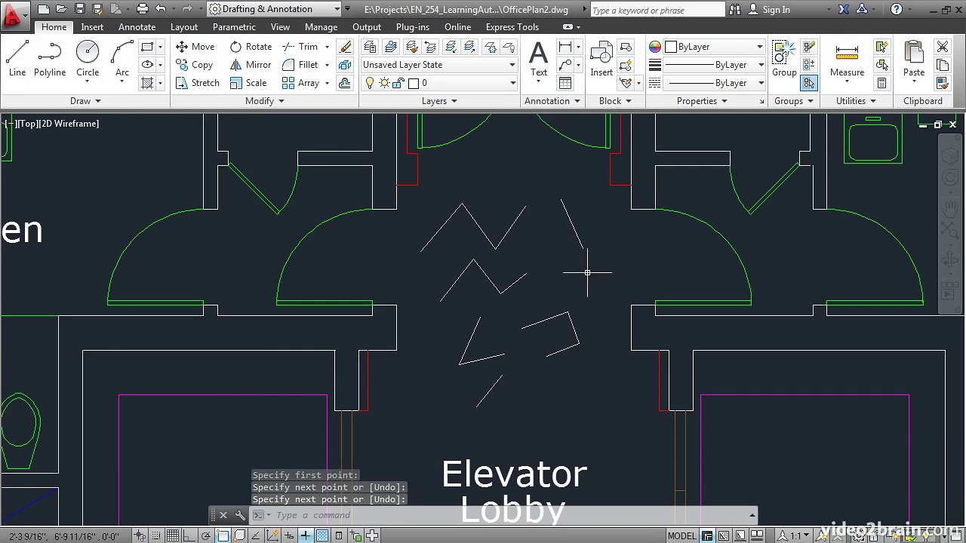
pyautogui.click(79, 10)
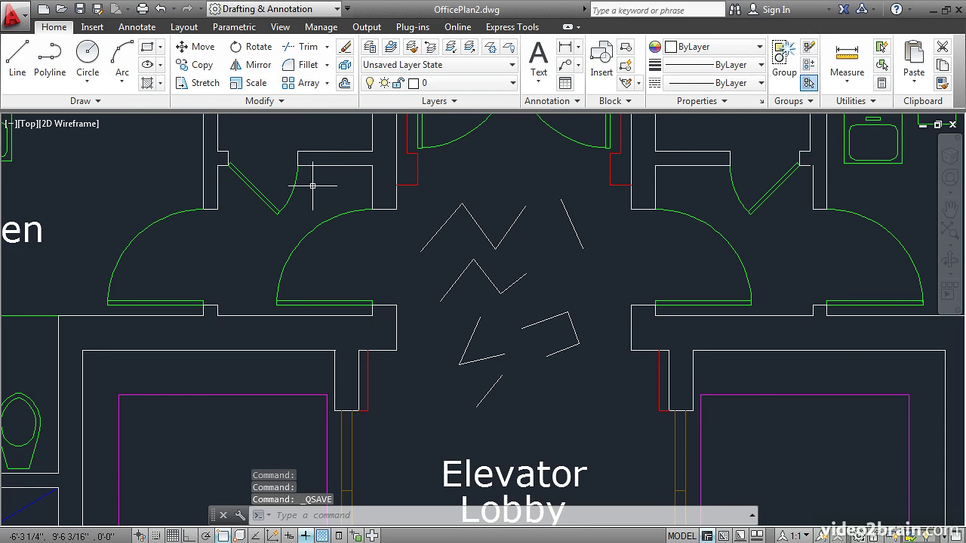
# Step: Switch to Windows Explorer to examine the files in the My files folder, and return to the AutoCAD drawing
pyautogui.hotkey('alt', 'Tab')
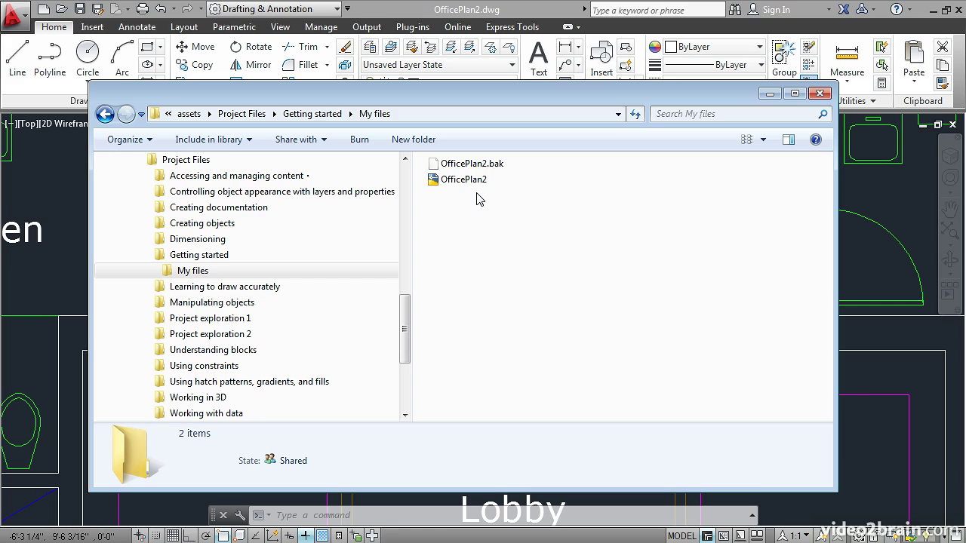
pyautogui.moveTo(492, 172)
pyautogui.click(63, 199)
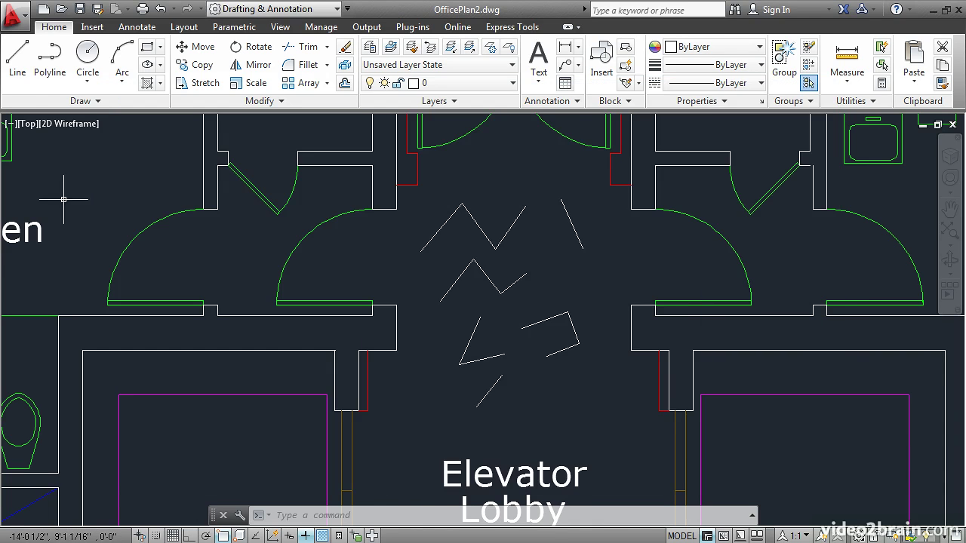
# Step: Set the ISAVEBAK system variable to 0
pyautogui.write('is')
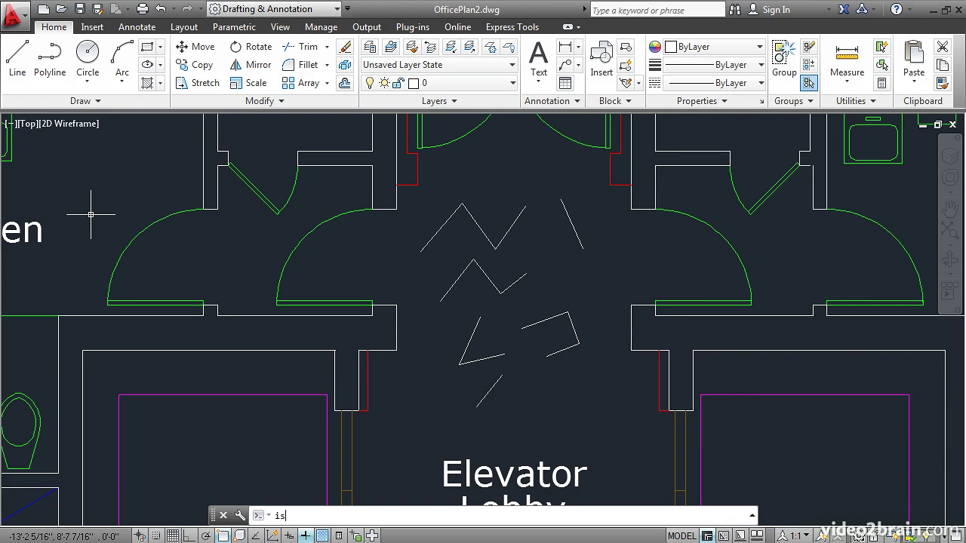
pyautogui.write('avebak')
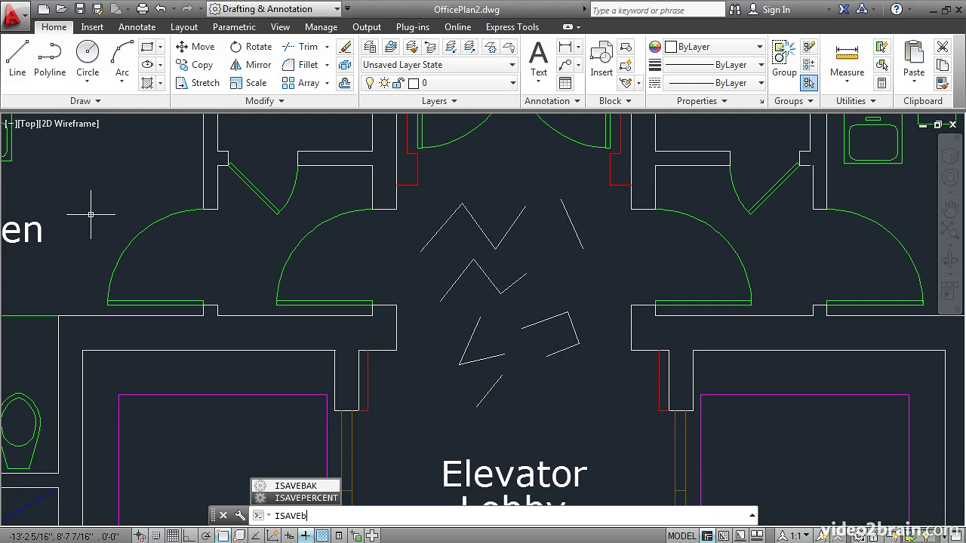
pyautogui.press('Return')
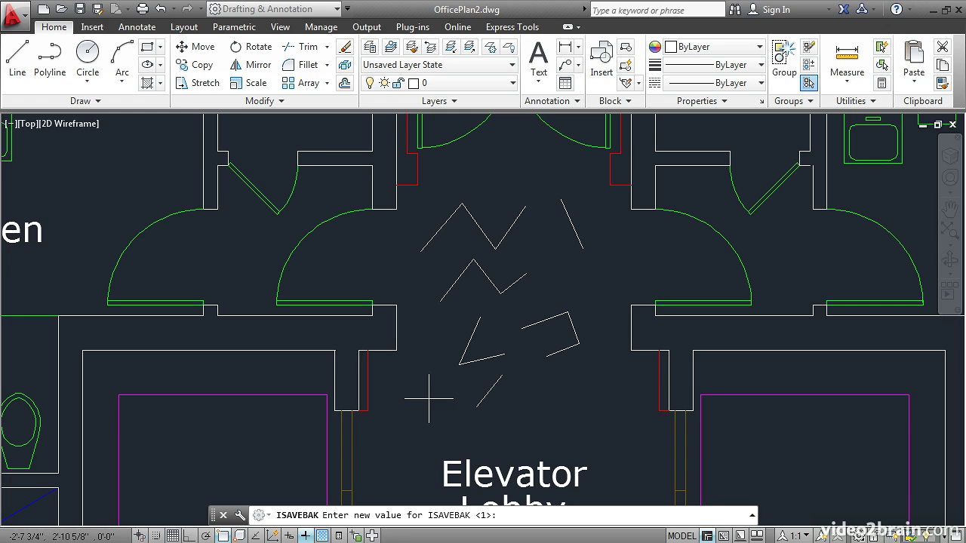
pyautogui.write('0')
pyautogui.press('Return')
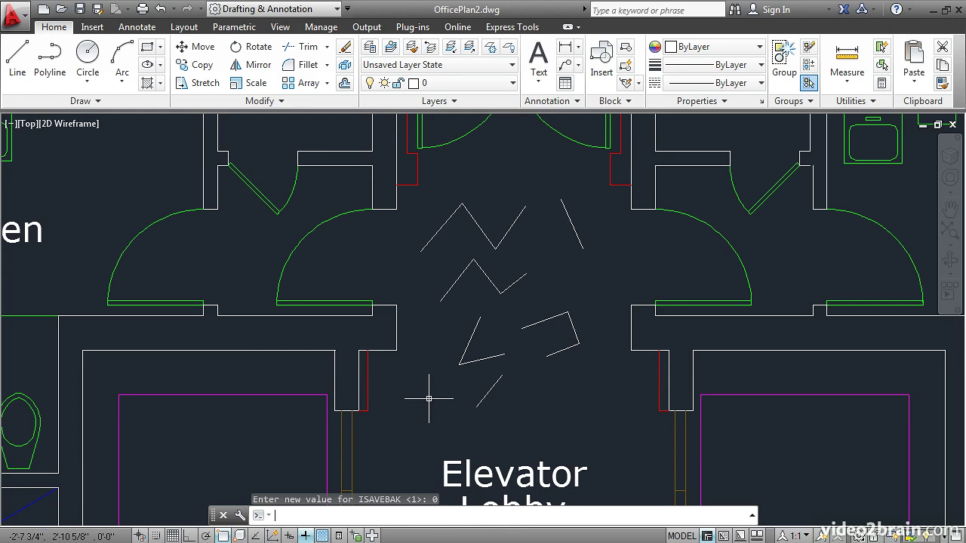